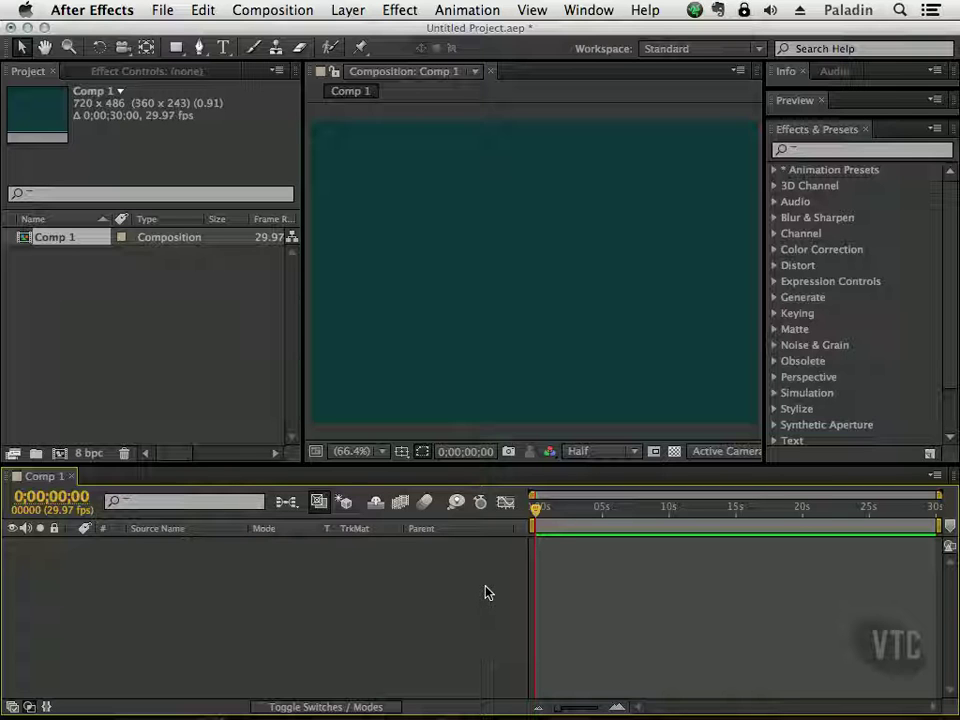
In Bridge, add the After Effects CS6 Presets folder to Favorites and open it from there
key("super+Tab")
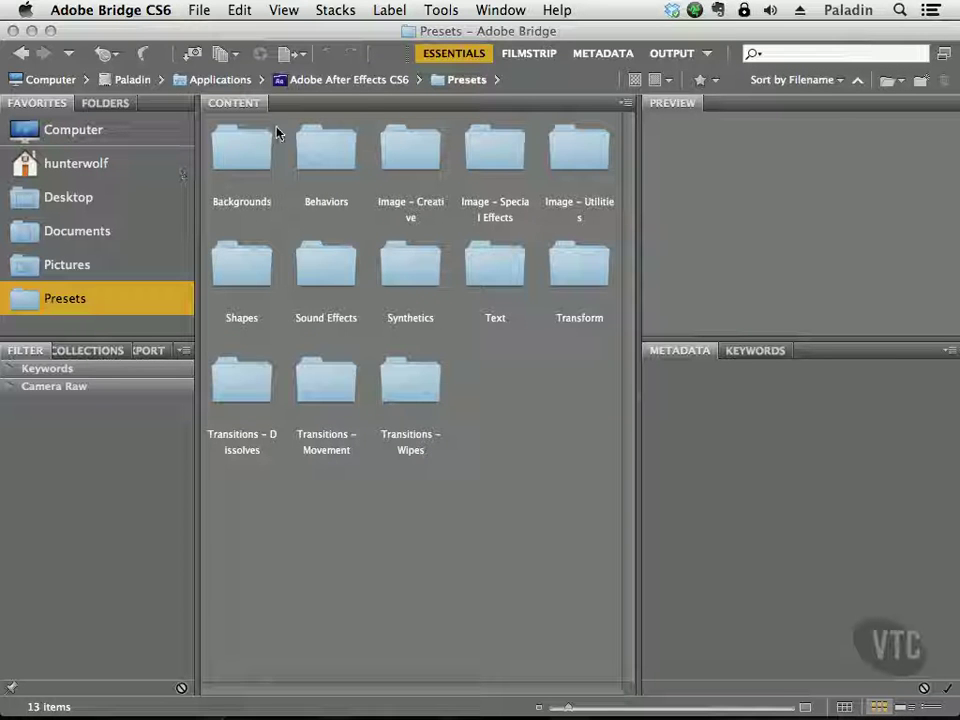
left_click(355, 80)
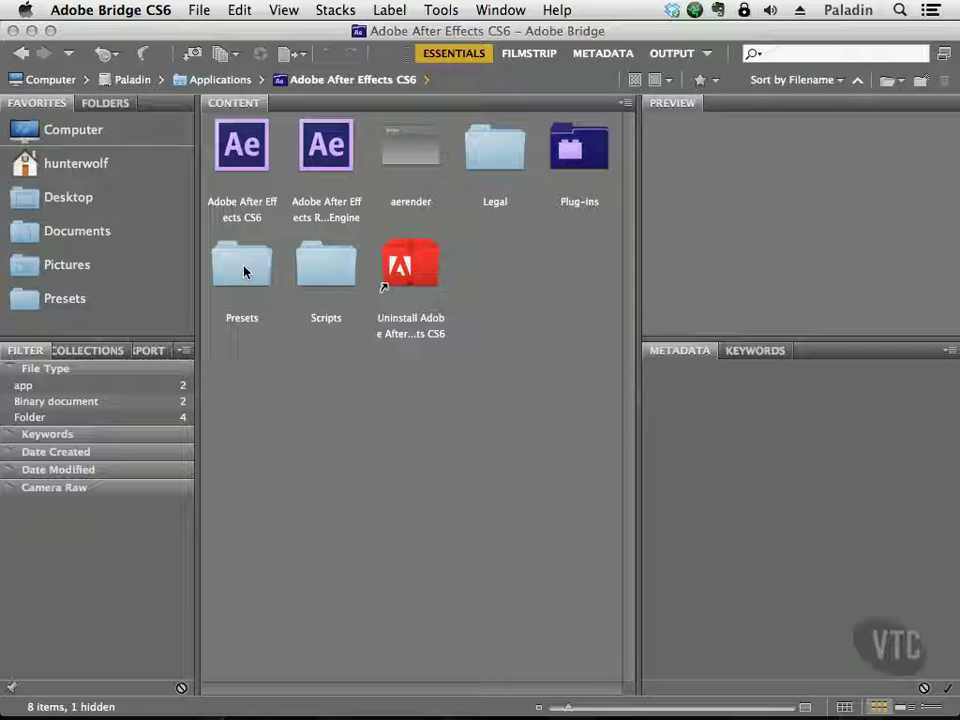
mouse_move(244, 271)
left_mouse_down()
mouse_move(195, 255)
mouse_move(122, 330)
mouse_move(99, 328)
mouse_move(62, 105)
mouse_move(252, 286)
left_mouse_up()
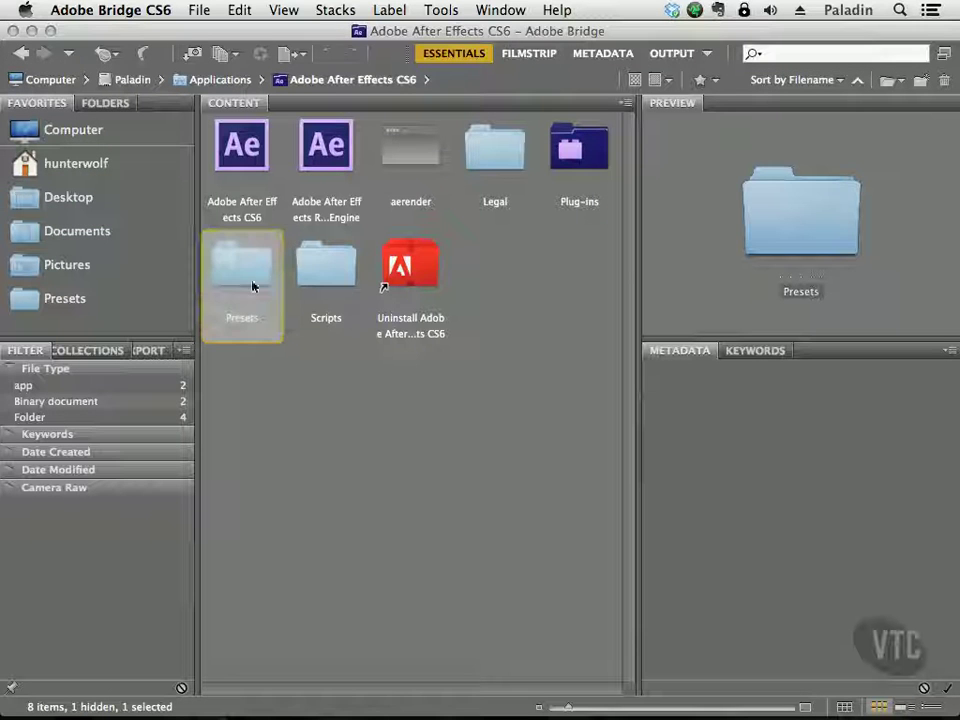
left_click(83, 302)
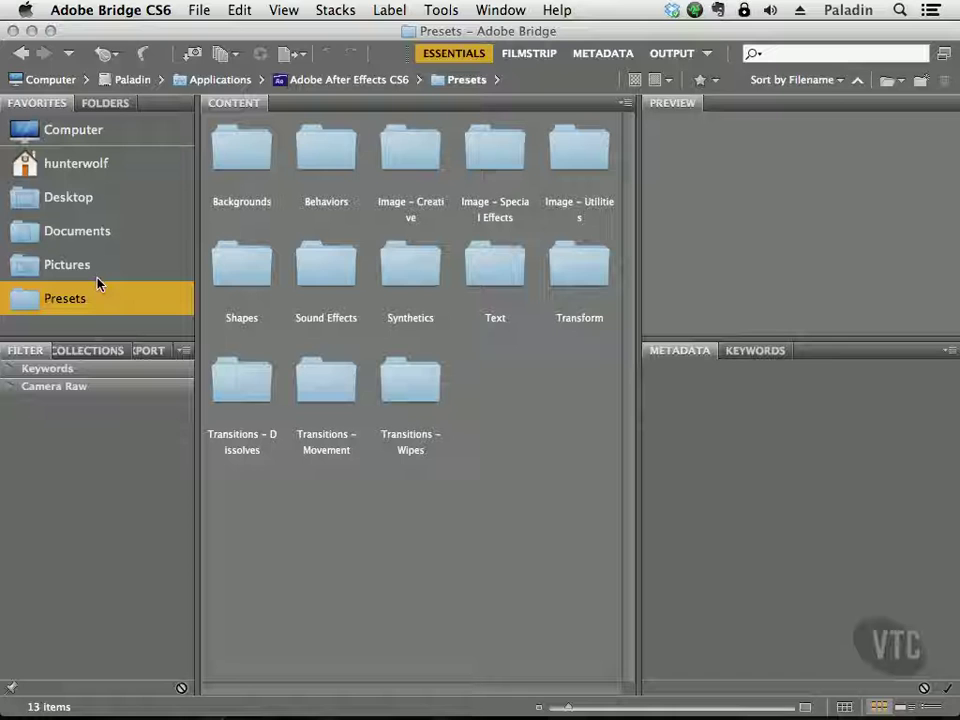
Open the Backgrounds folder and preview the Cosmic Power.ffx preset
double_click(242, 152)
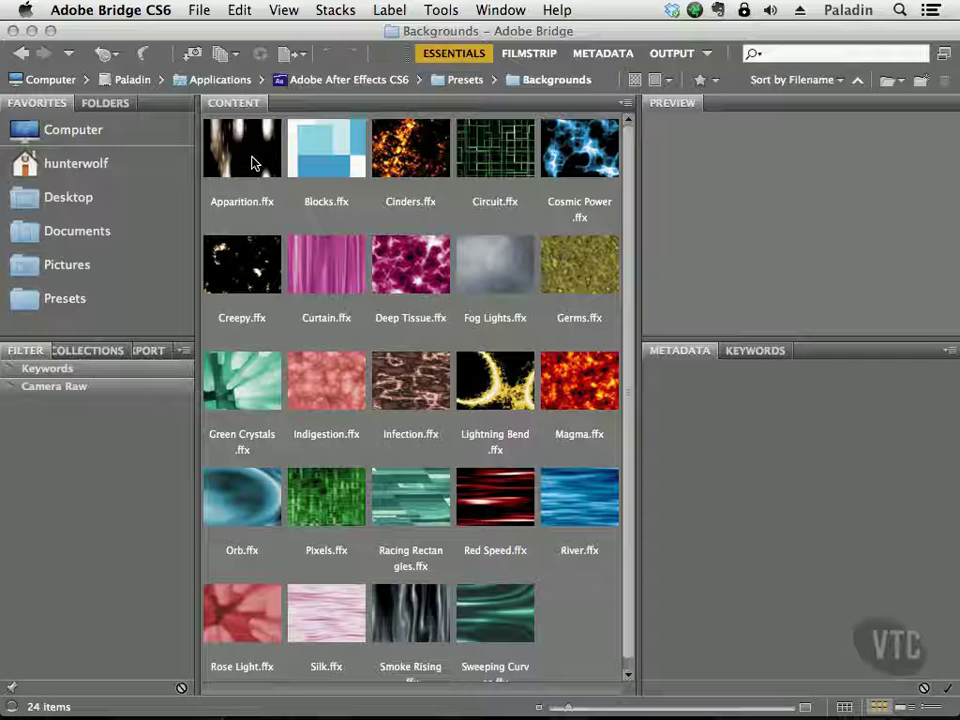
left_click(574, 151)
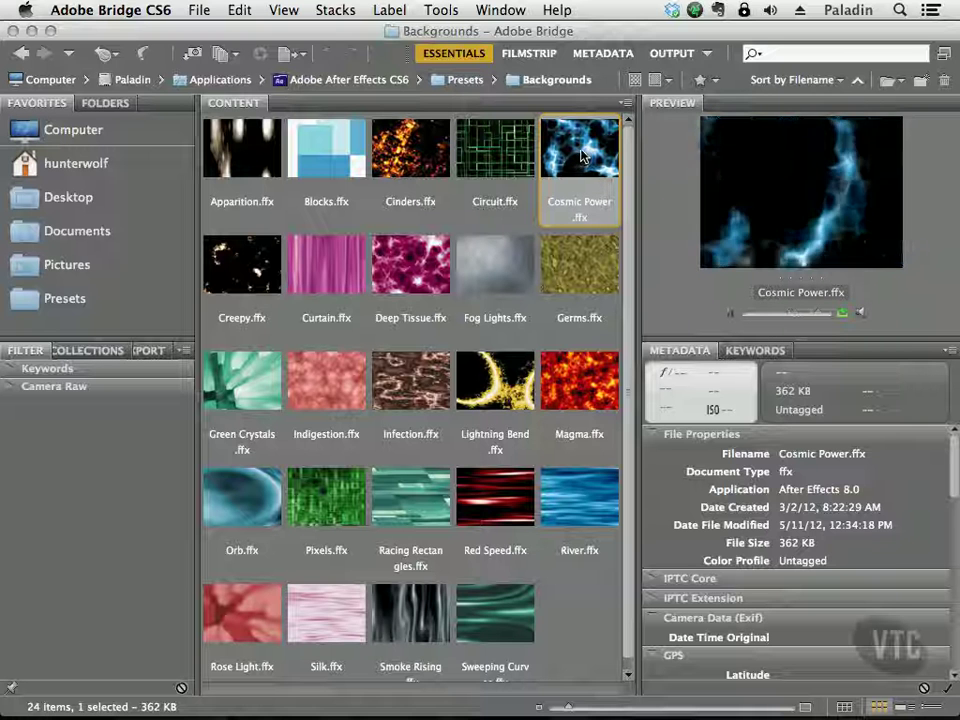
Place Cosmic Power.ffx into After Effects and scrub Comp 1's timeline to watch it
right_click(590, 151)
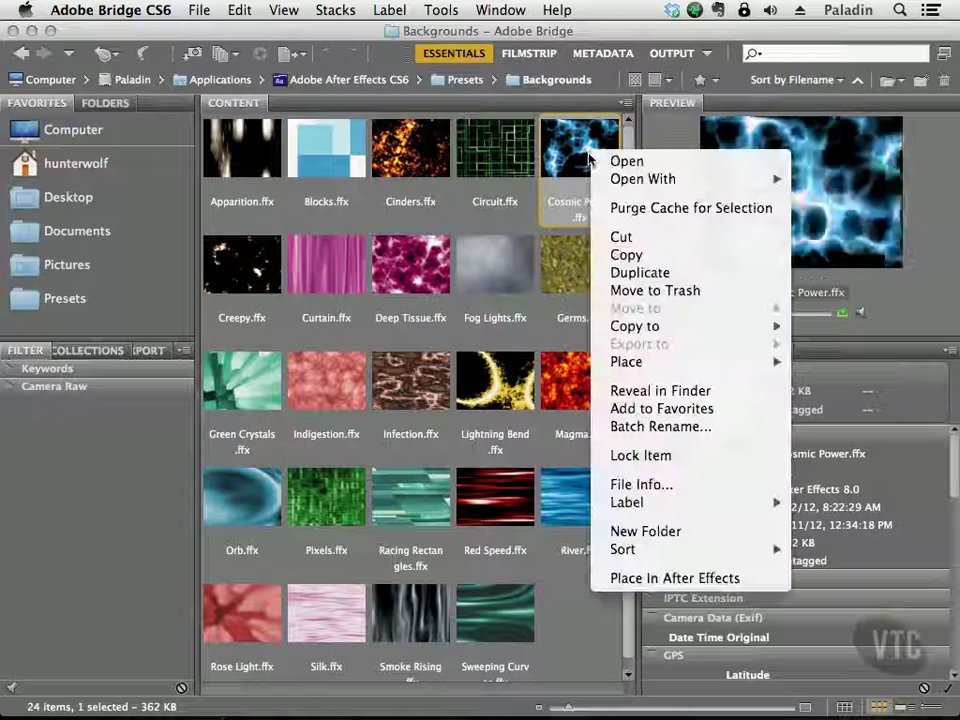
left_click(641, 578)
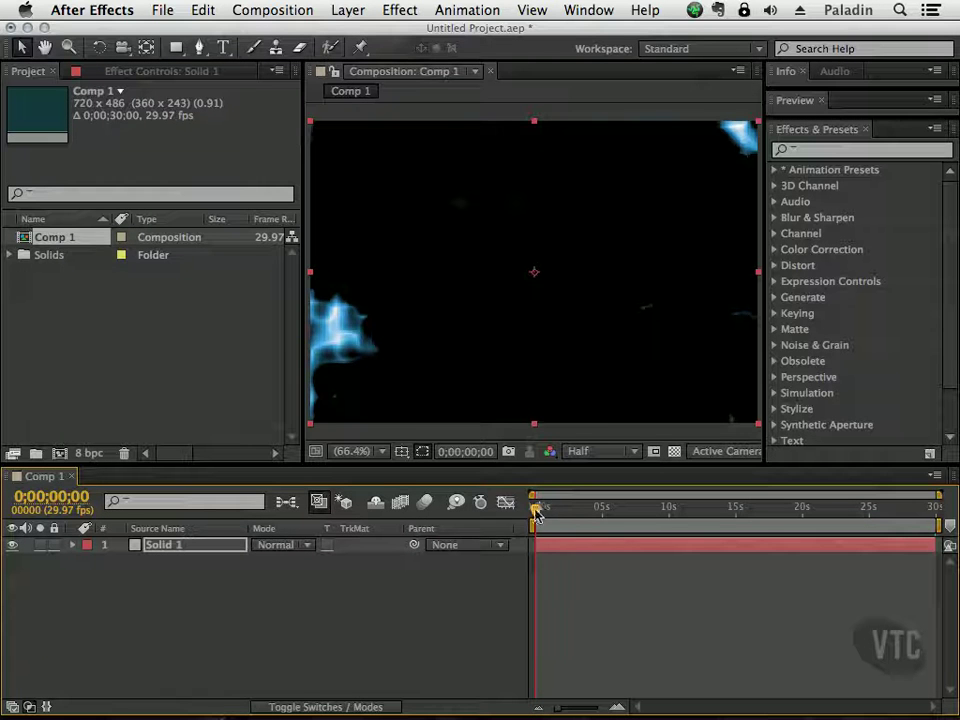
left_click_drag(537, 507, 613, 510)
key("super+Tab")
key("super+Tab")
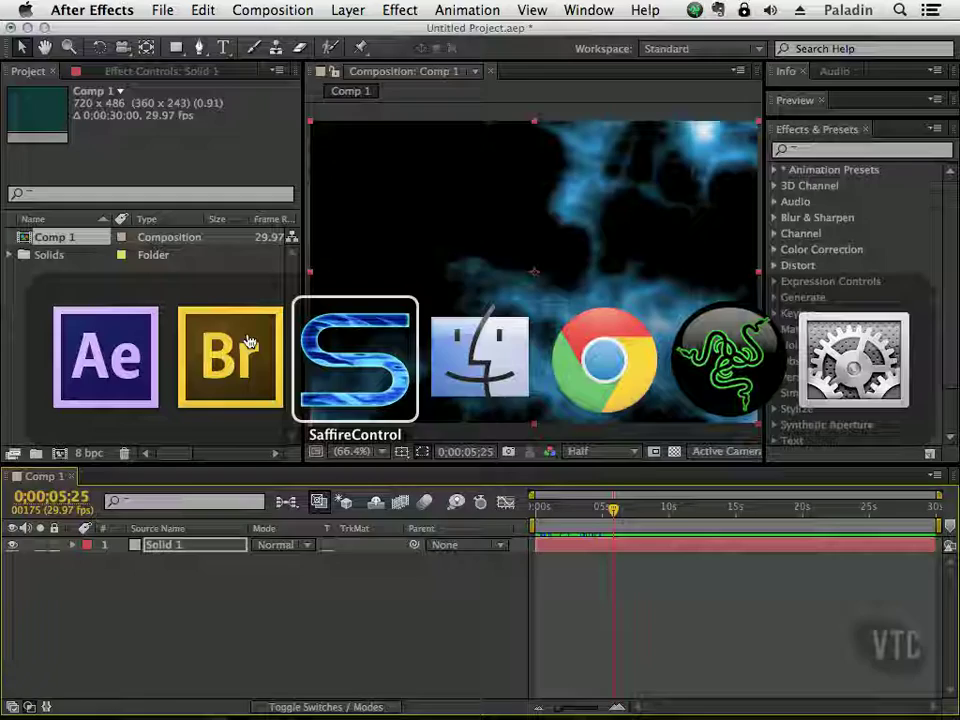
Preview the Creepy, Germs, Lightning Bend, Magma, Infection, River, Sweeping Curves, Indigestion and Silk background presets
left_click(270, 331)
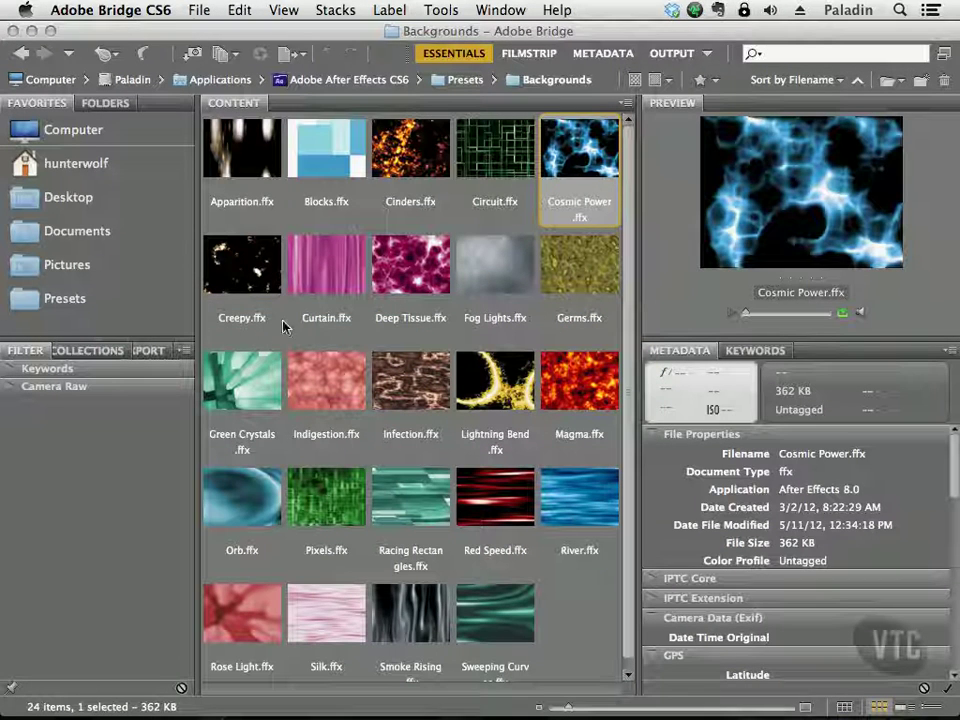
left_click(232, 268)
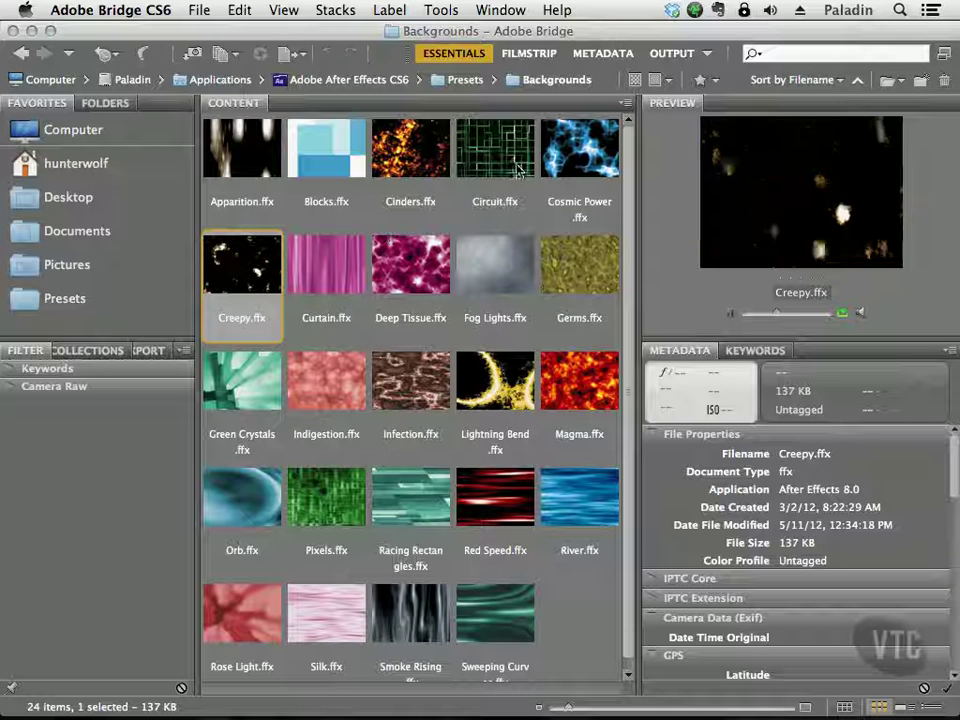
left_click(577, 268)
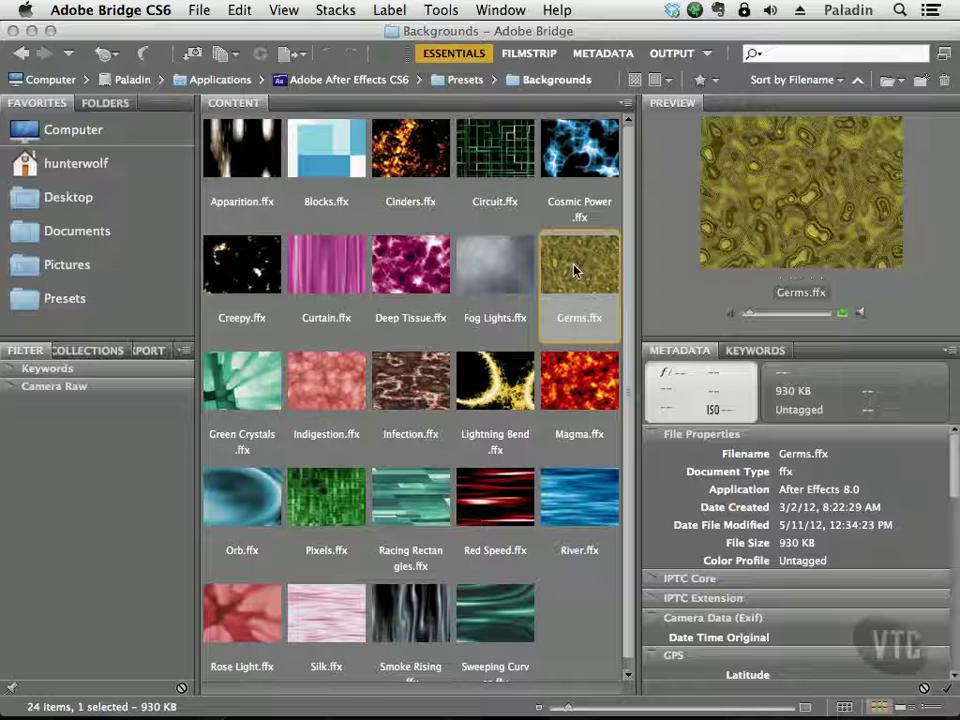
left_click(489, 398)
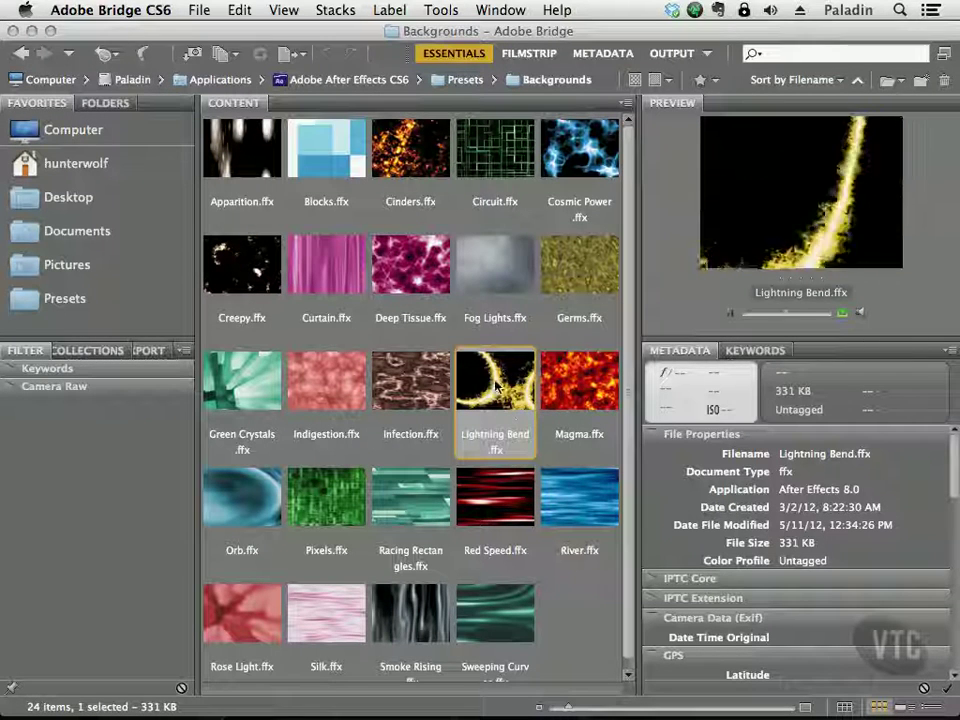
left_click(585, 390)
left_click(415, 398)
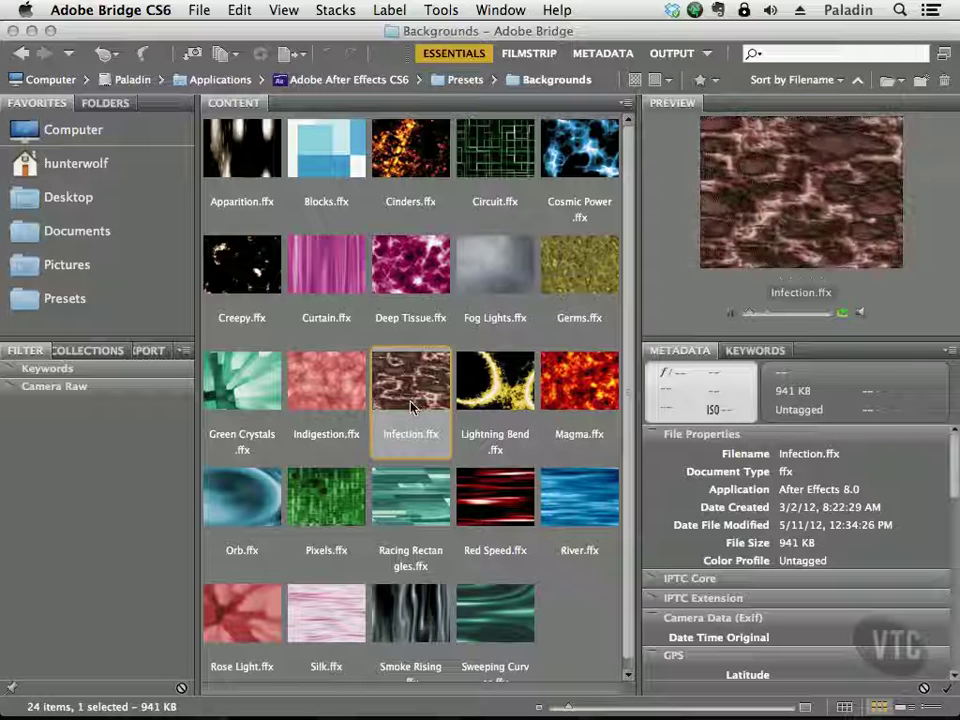
left_click(578, 500)
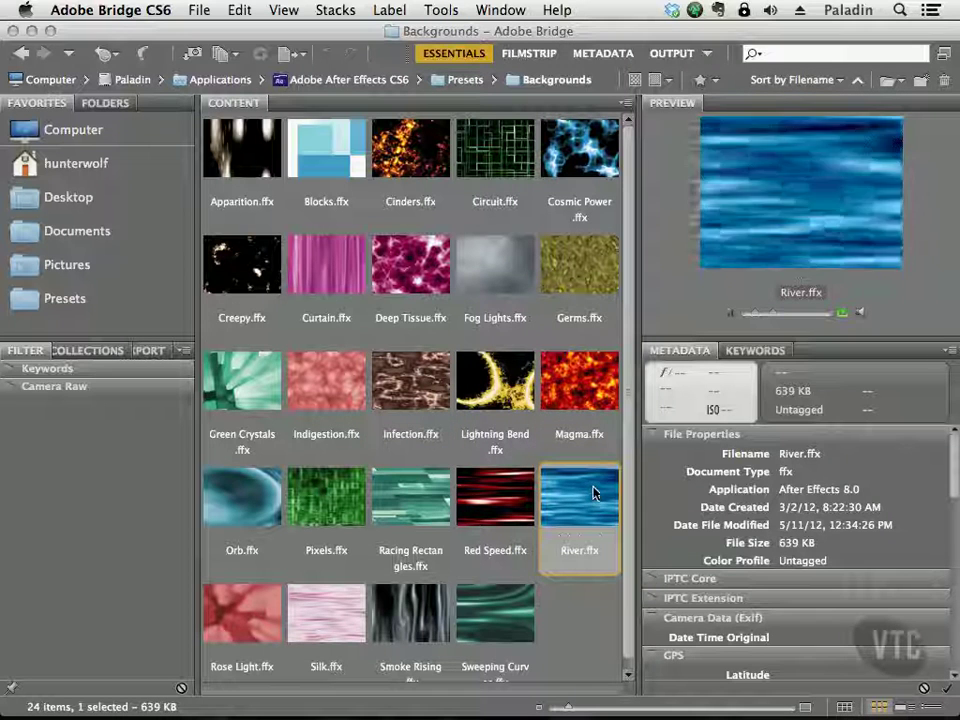
left_click(505, 598)
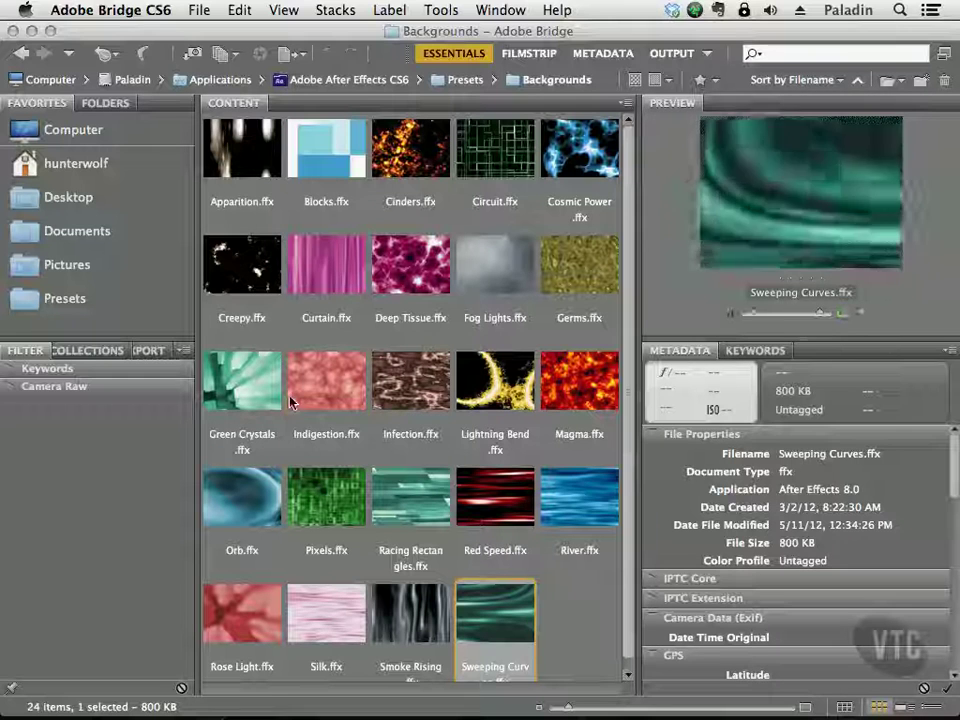
left_click(326, 390)
left_click(326, 630)
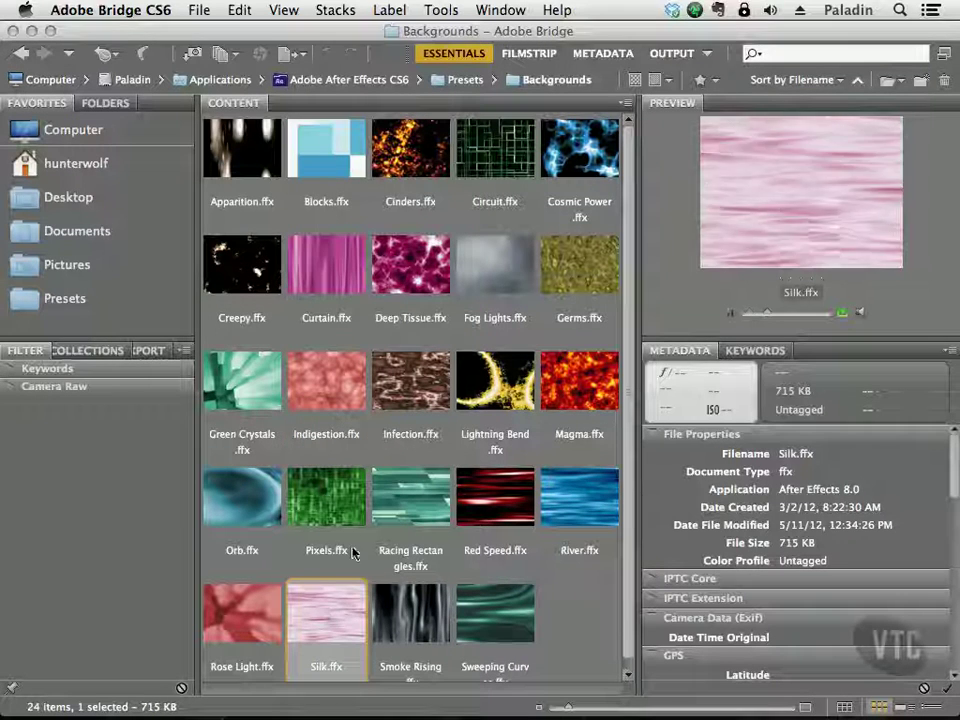
Preview Pixels.ffx and place it onto the solid in After Effects
left_click(341, 510)
right_click(341, 510)
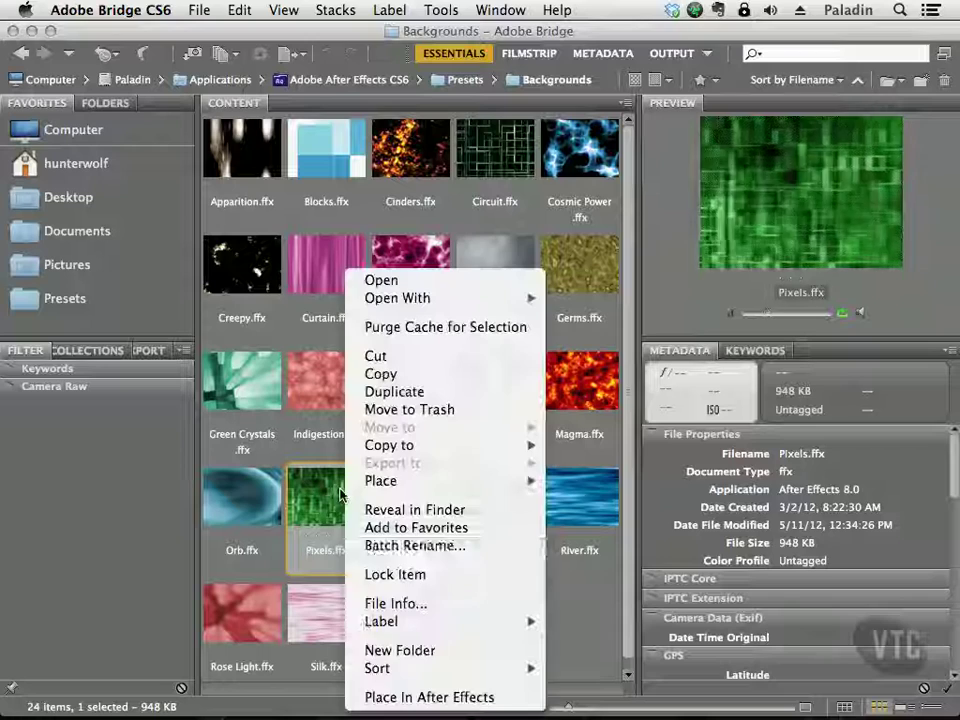
left_click(372, 698)
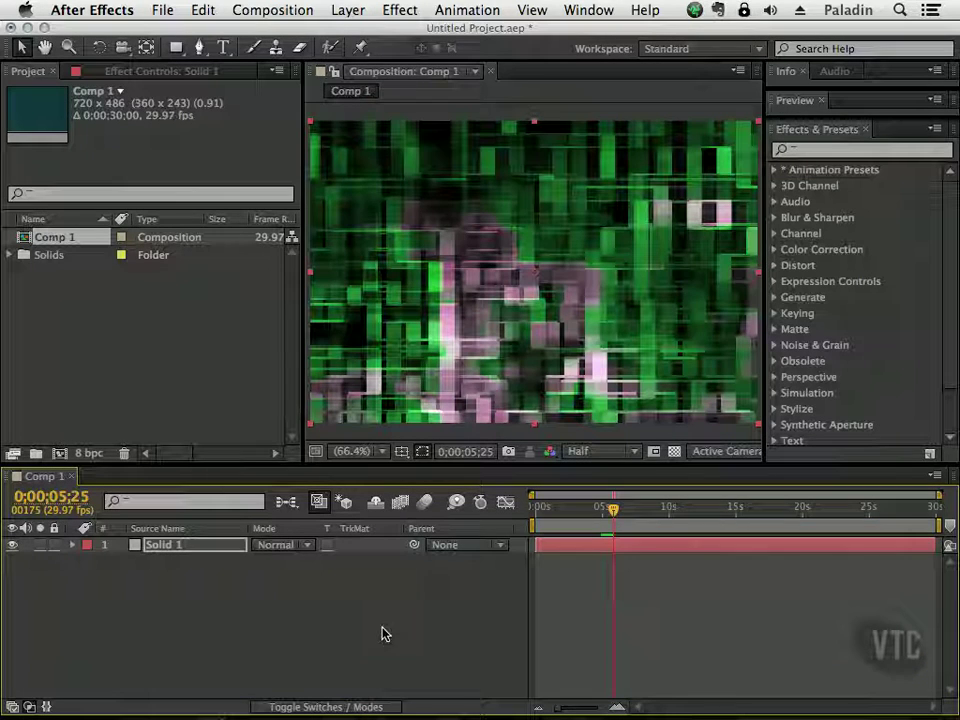
Expand Solid 1's effects and the Fractal Noise properties in a taller timeline
left_click(72, 548)
left_click(89, 561)
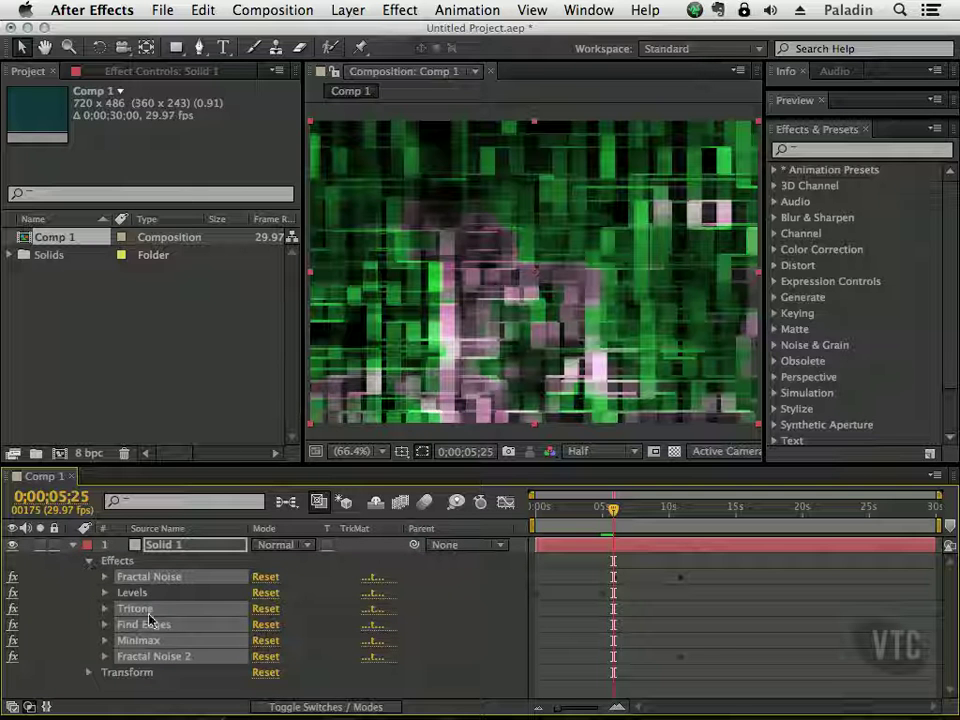
left_click_drag(306, 466, 338, 232)
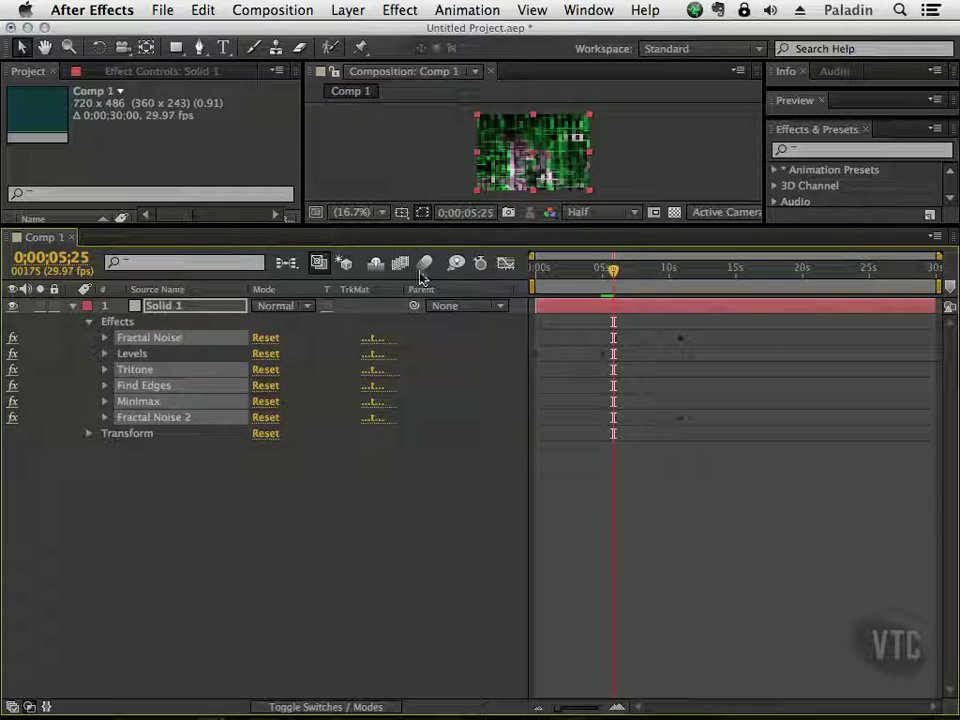
left_click(104, 338)
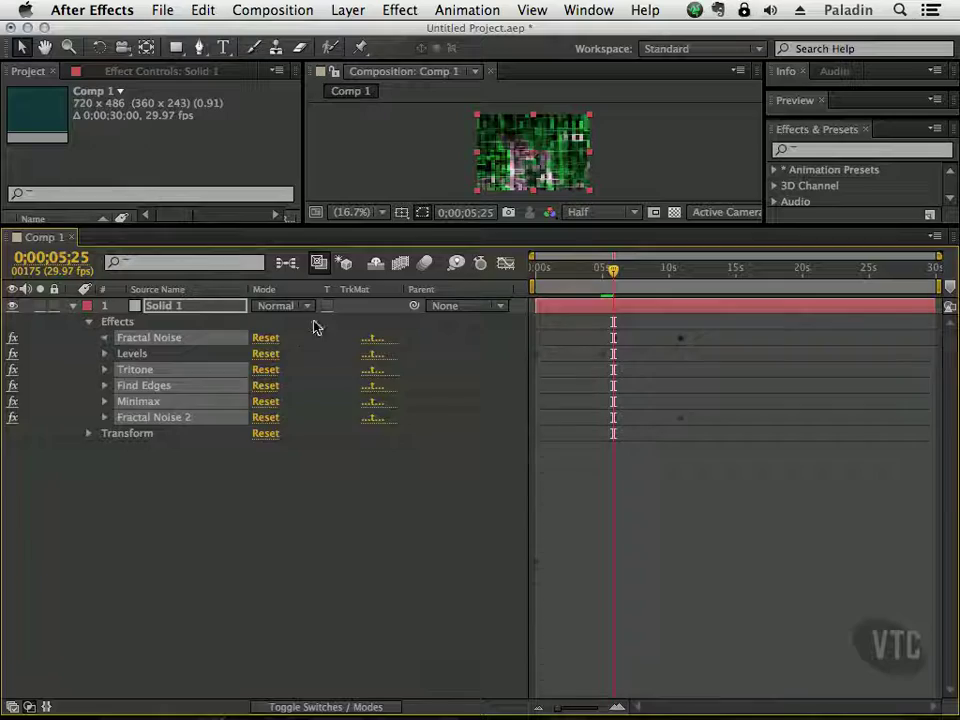
left_click_drag(422, 230, 457, 515)
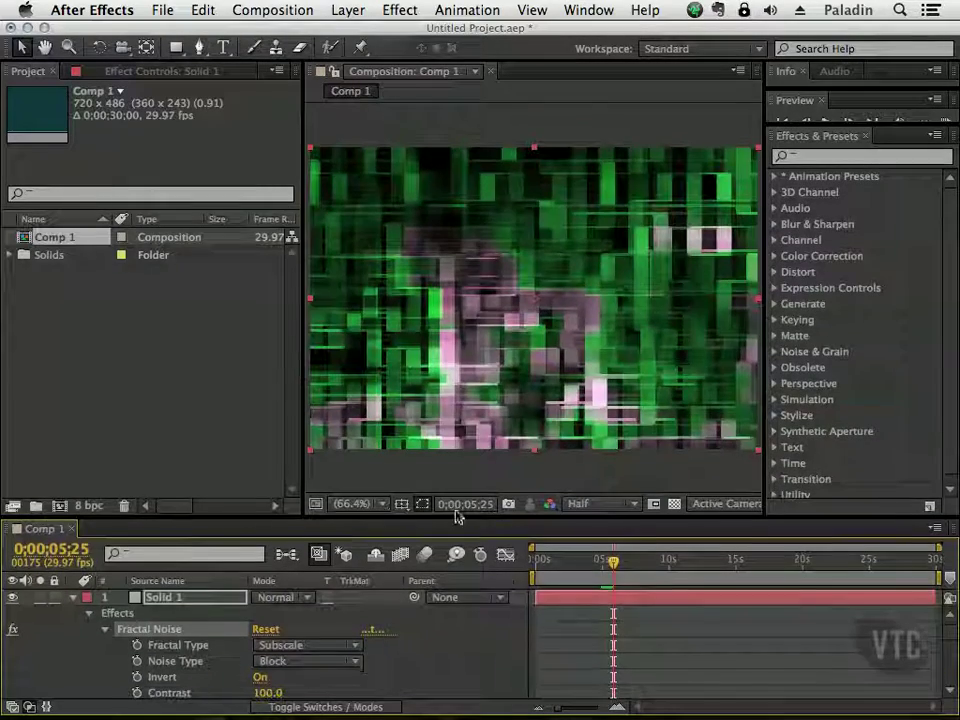
mouse_move(610, 563)
left_mouse_down()
mouse_move(538, 563)
mouse_move(701, 563)
mouse_move(597, 575)
left_mouse_up()
Expand Fractal Noise's Transform group, then restore the composition viewer size
left_click_drag(521, 517, 521, 174)
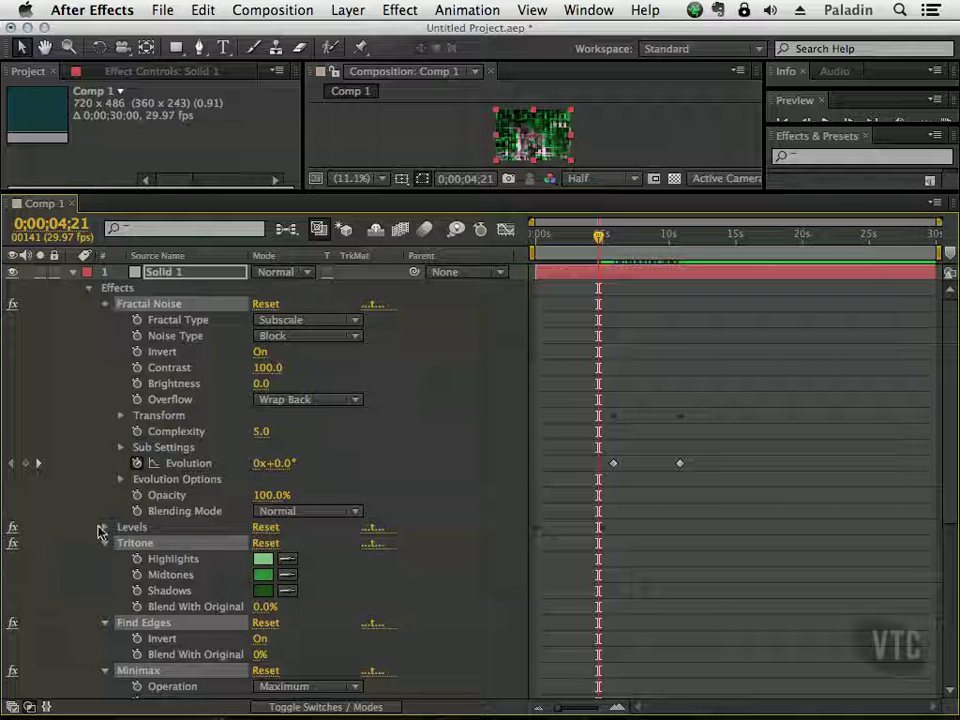
left_click(121, 416)
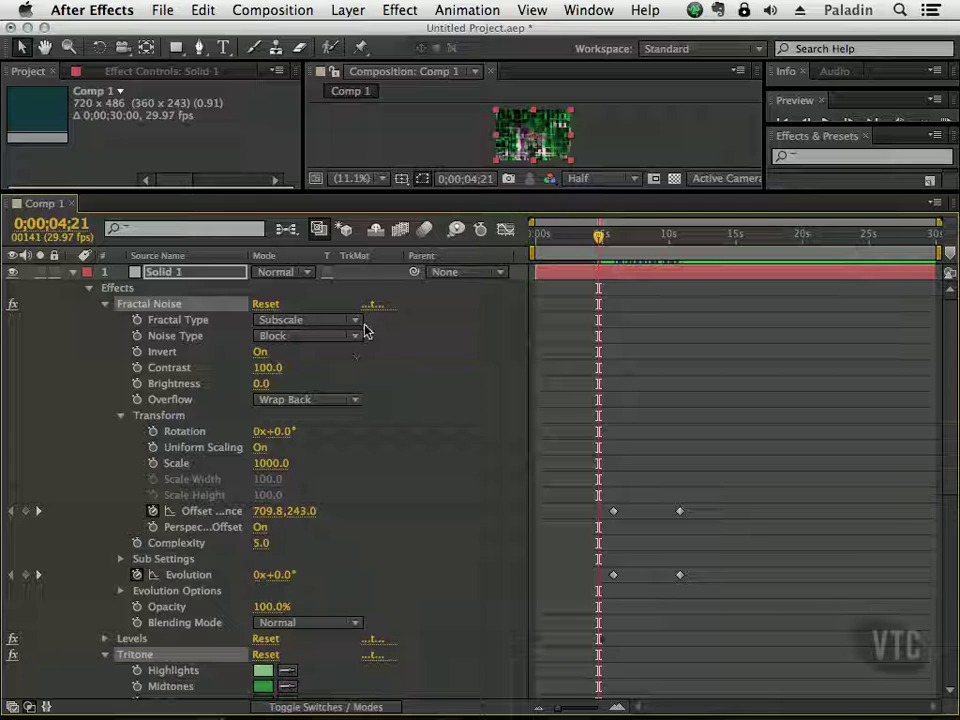
scroll(953, 464, "down", 7)
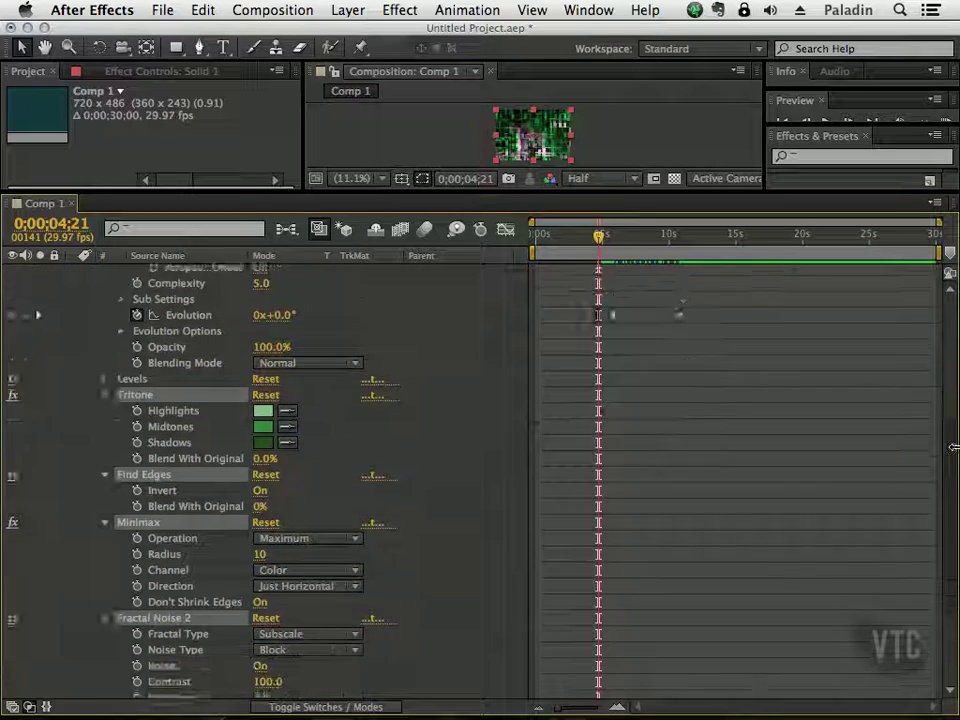
scroll(953, 464, "down", 5)
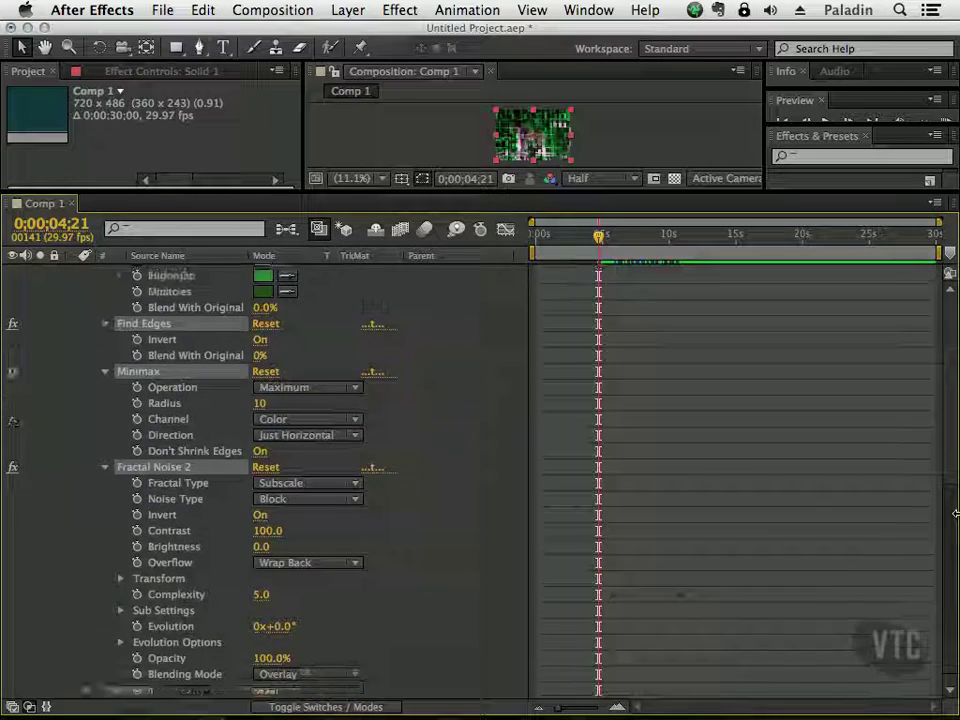
scroll(953, 518, "up", 12)
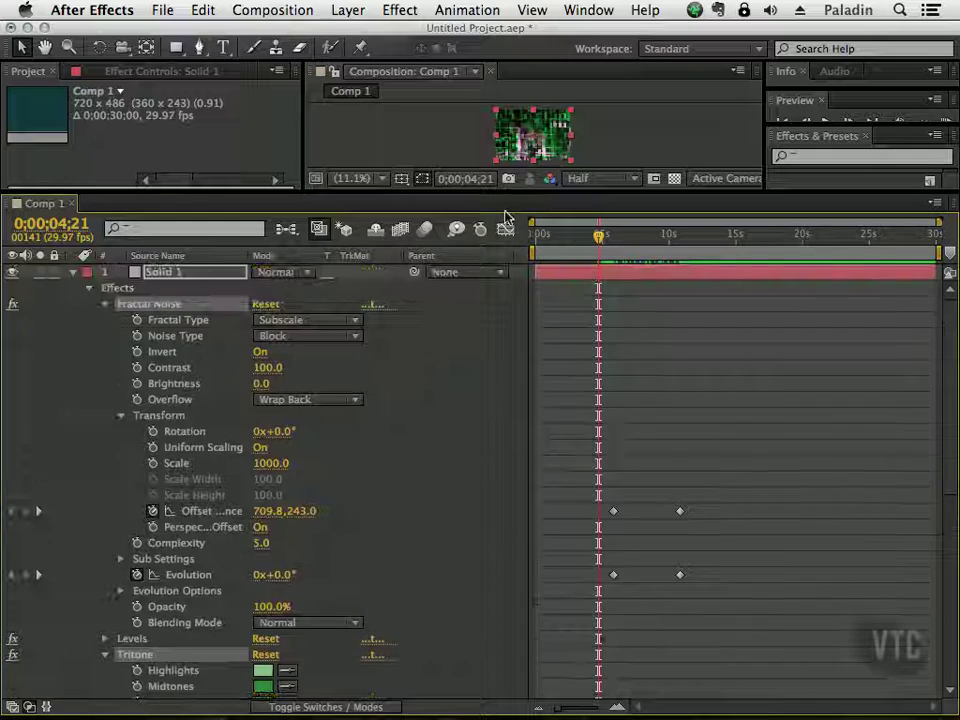
left_click_drag(507, 193, 490, 464)
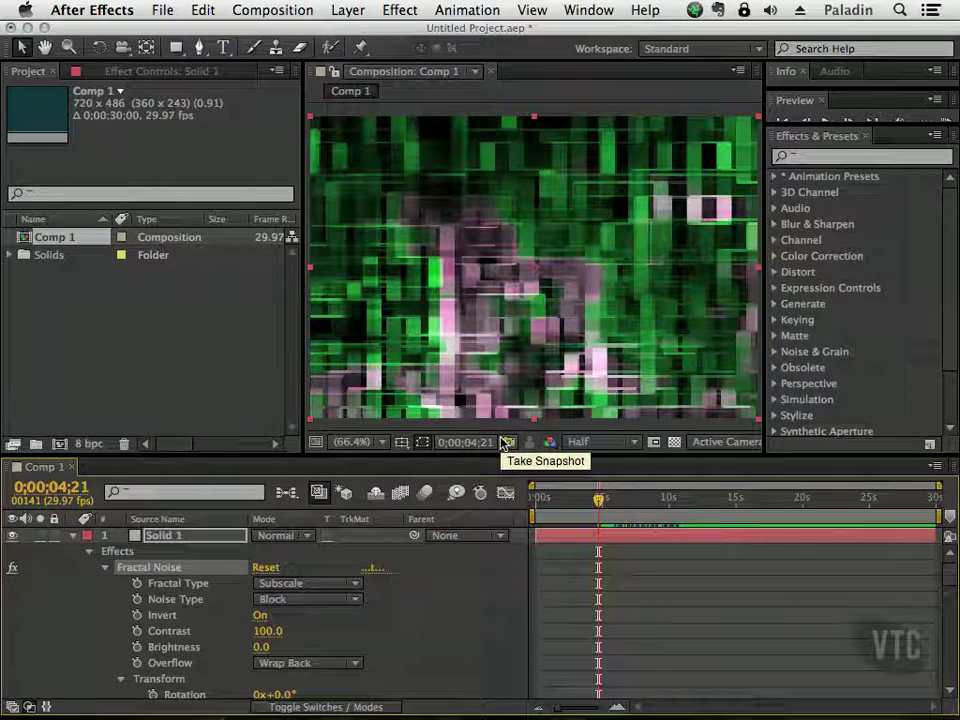